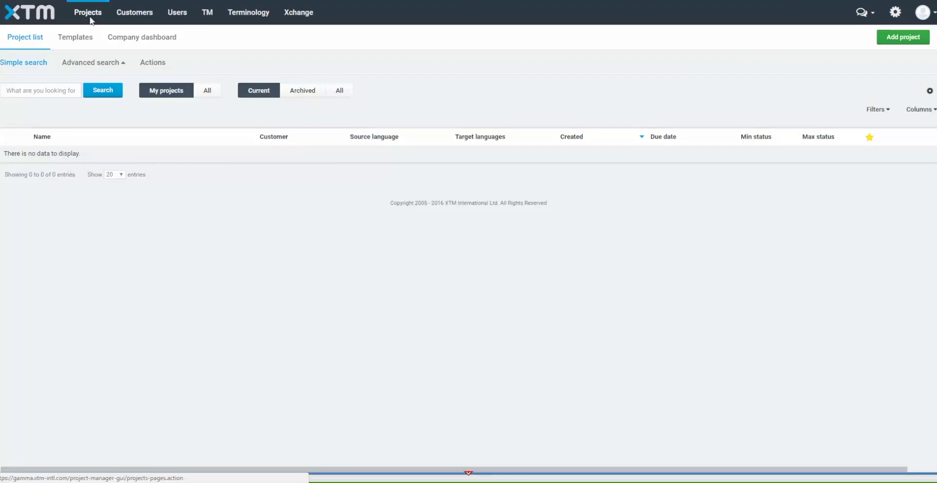
# Step: Add a new project from the Project list to open its General information form
pyautogui.click(910, 41)
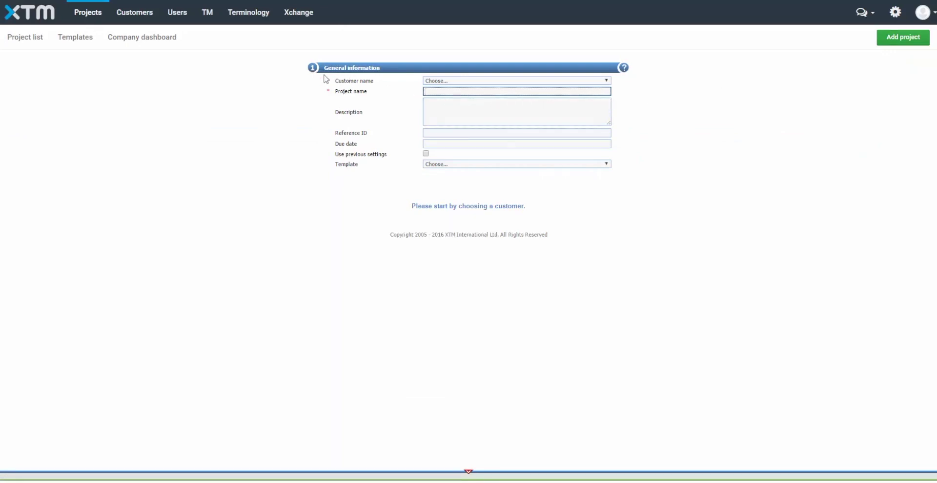
pyautogui.moveTo(320, 92)
# Step: Choose Alpha as the customer and name the project Diesel
pyautogui.click(497, 81)
pyautogui.click(495, 96)
pyautogui.write('D')
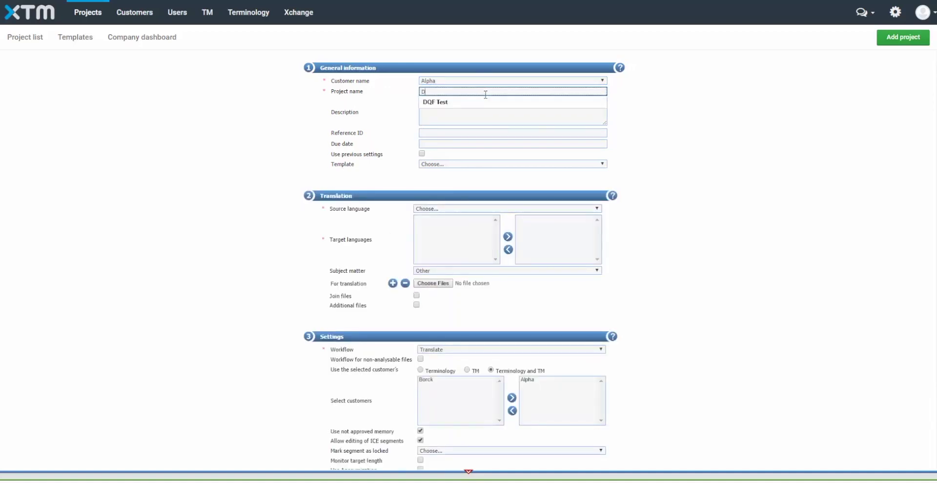
pyautogui.write('iesel')
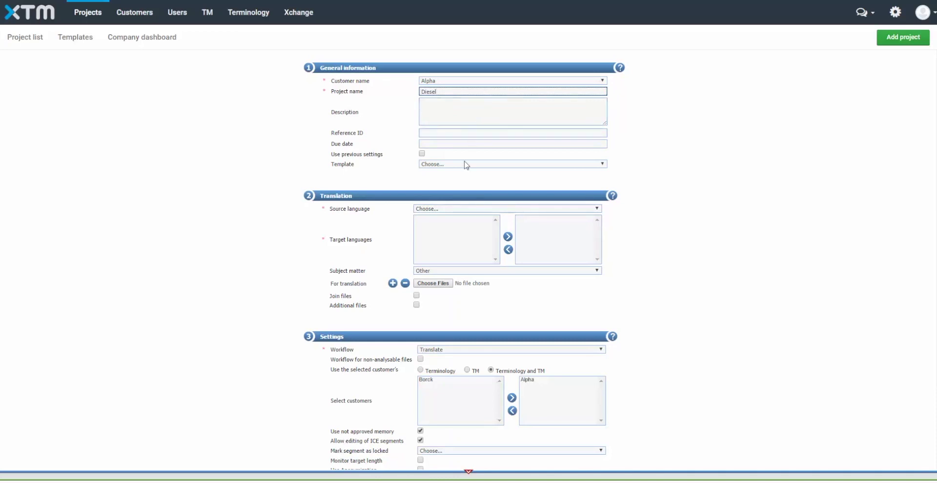
# Step: Set English (UK) as source and French (France) as target, and attach Diesel engines.txt
pyautogui.click(452, 209)
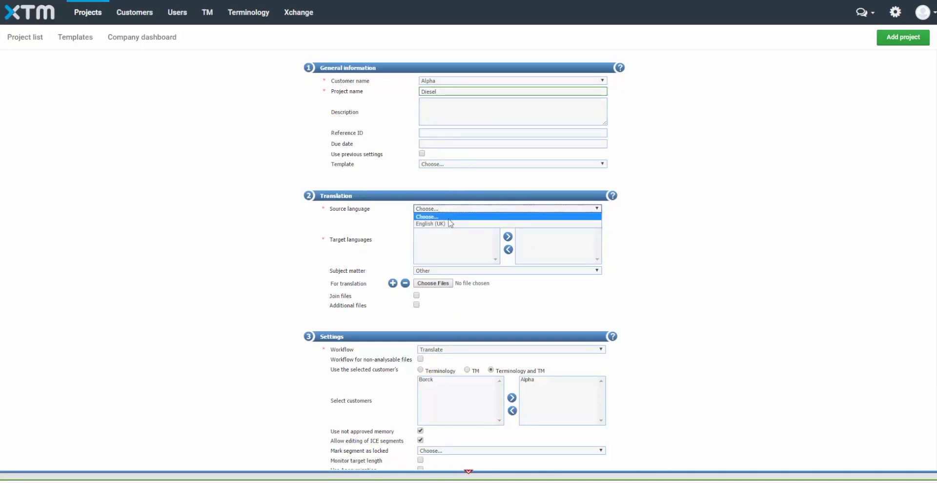
pyautogui.click(450, 223)
pyautogui.doubleClick(448, 220)
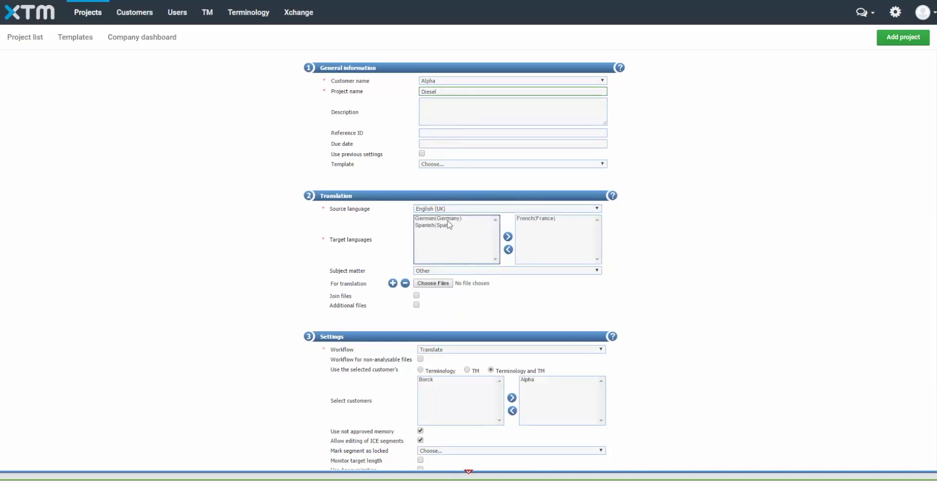
pyautogui.click(437, 284)
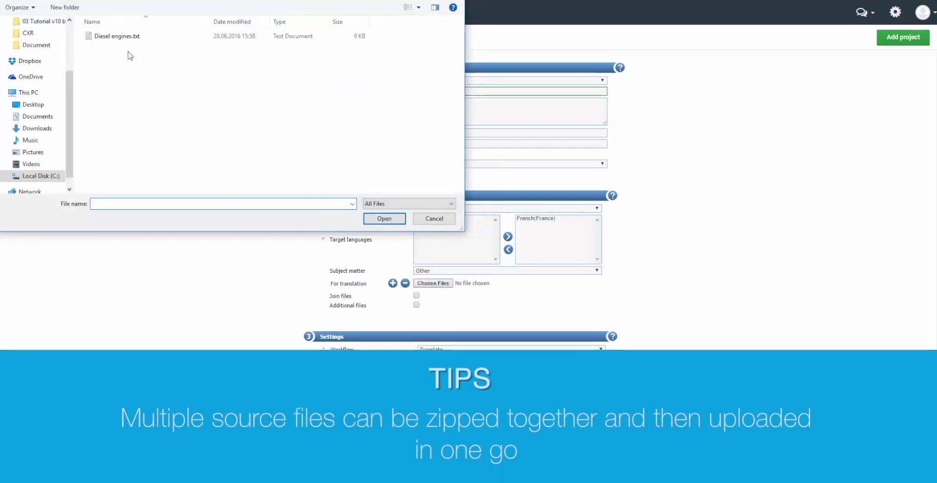
pyautogui.doubleClick(120, 37)
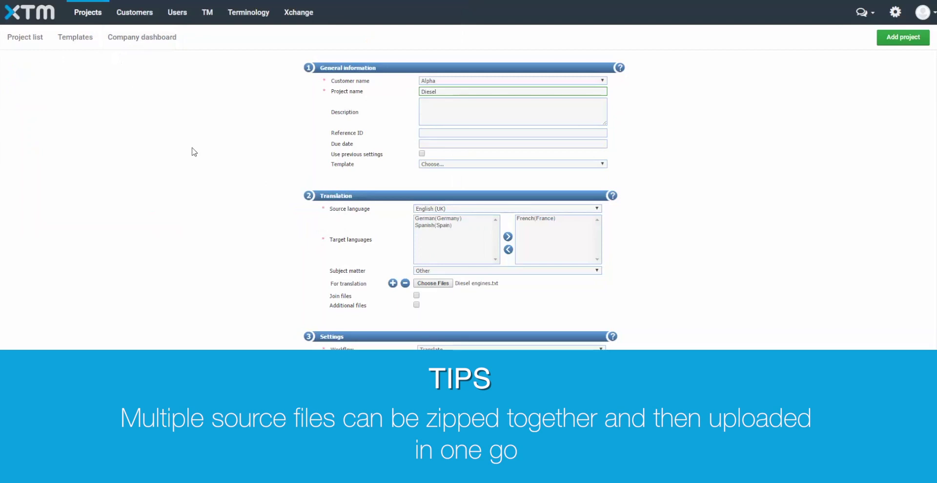
# Step: Choose the Translate -> Correct # Review workflow, add customer Borck, and create the project
pyautogui.scroll(-2, 519, 283)
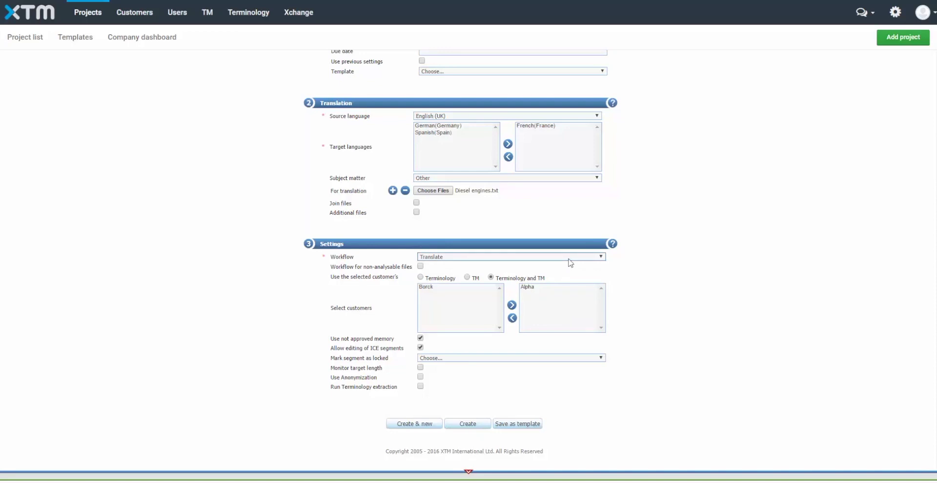
pyautogui.click(568, 259)
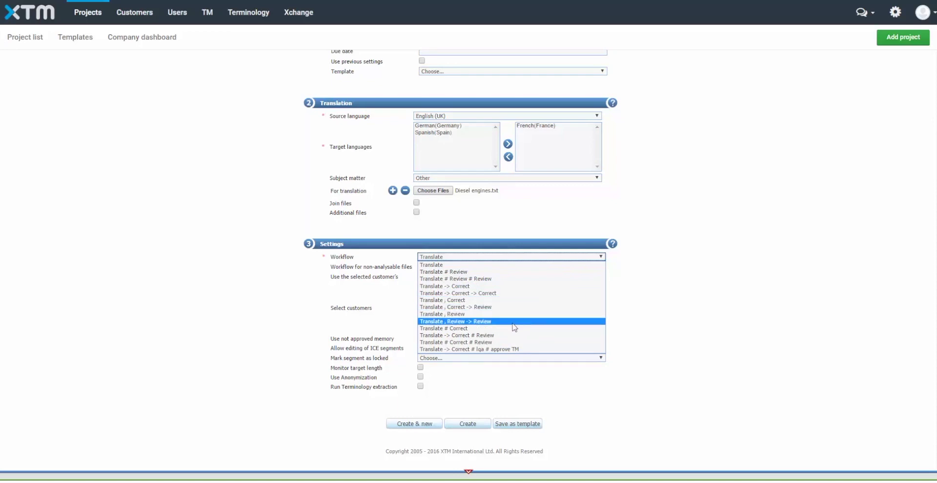
pyautogui.click(506, 336)
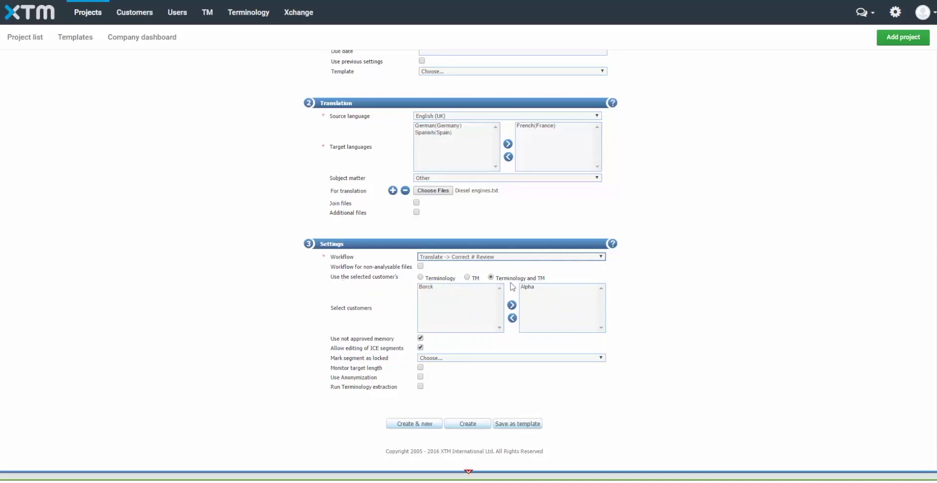
pyautogui.doubleClick(442, 287)
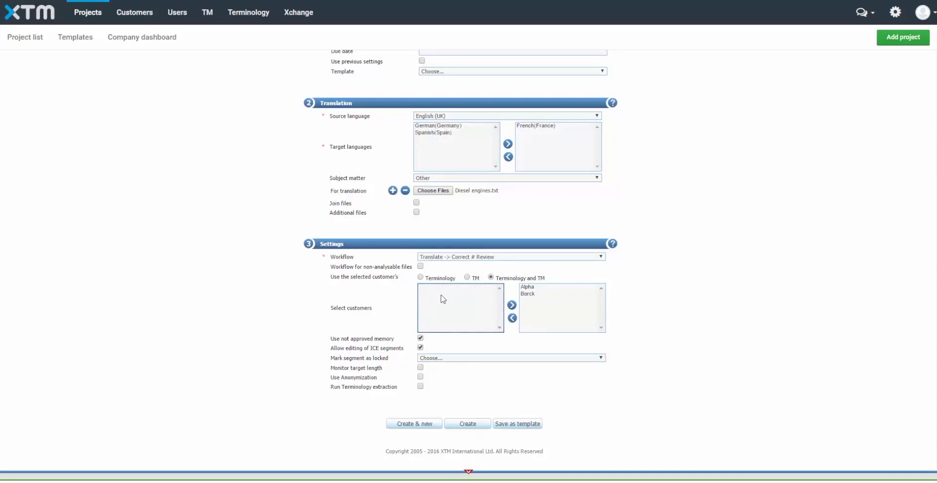
pyautogui.click(467, 425)
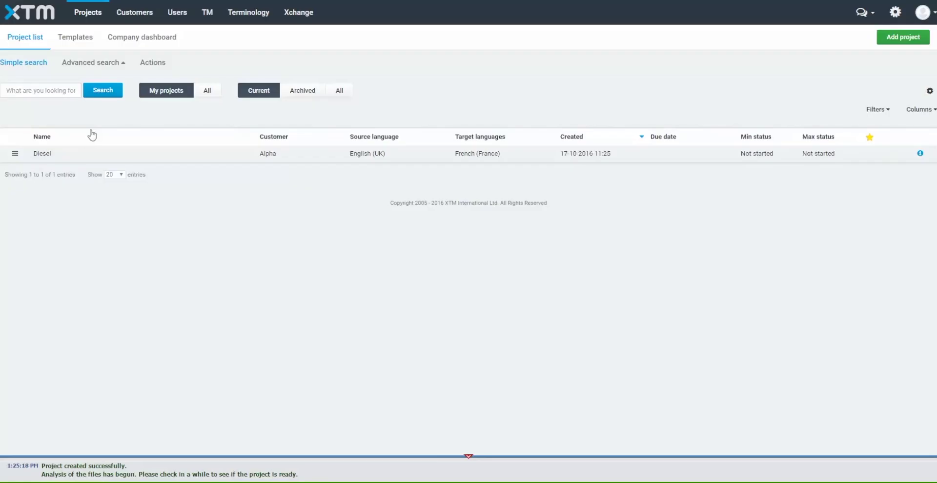
# Step: Open the Diesel project, check its metrics, and view its workflow assignments
pyautogui.click(78, 157)
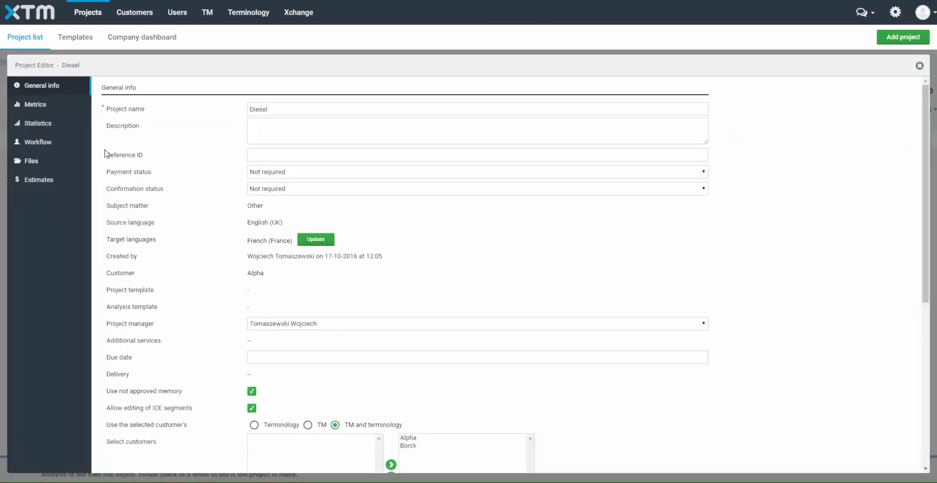
pyautogui.scroll(-6, 190, 204)
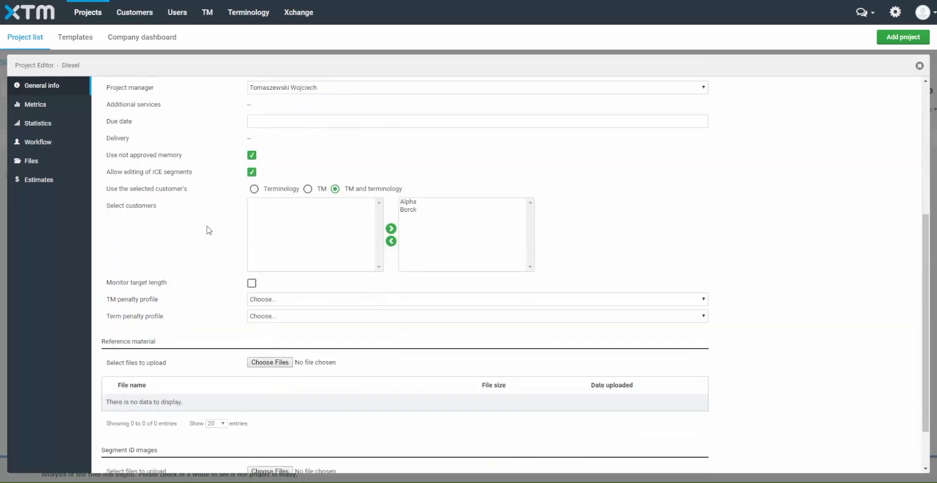
pyautogui.click(41, 109)
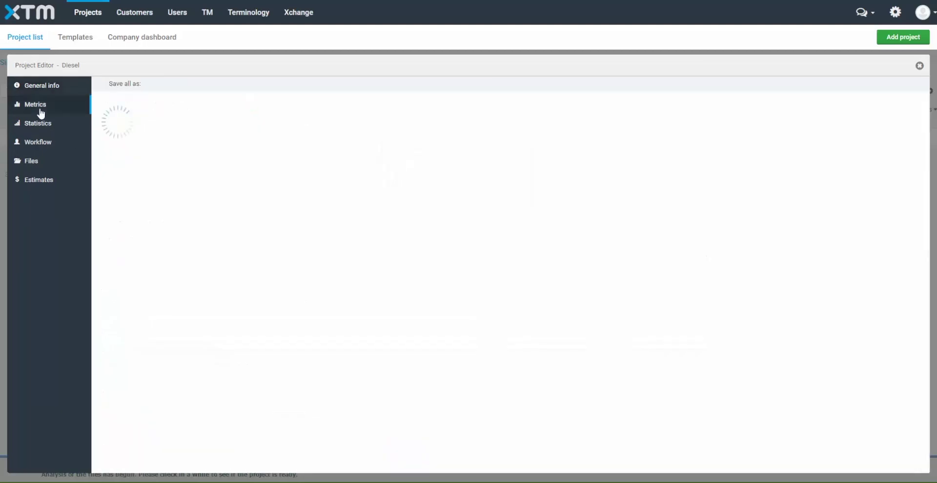
pyautogui.click(43, 146)
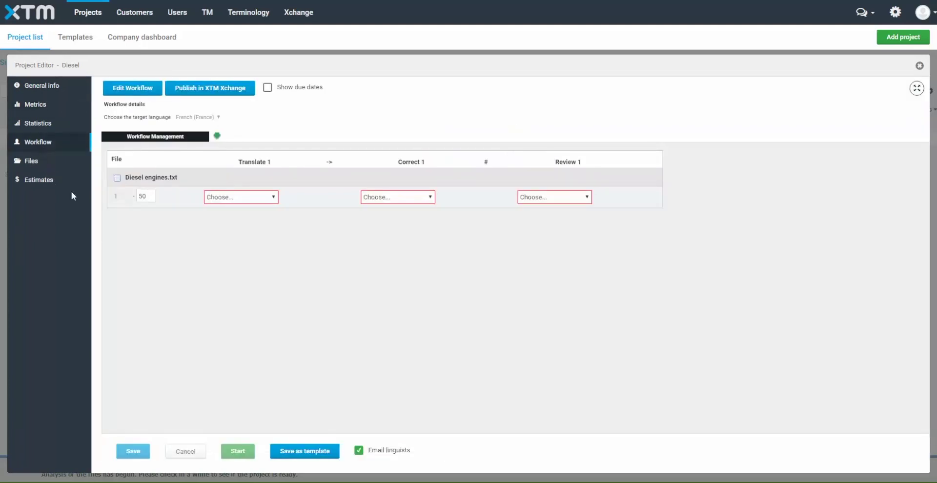
# Step: Assign the first linguist to Translate 1 and the second linguist to Correct 1
pyautogui.click(274, 197)
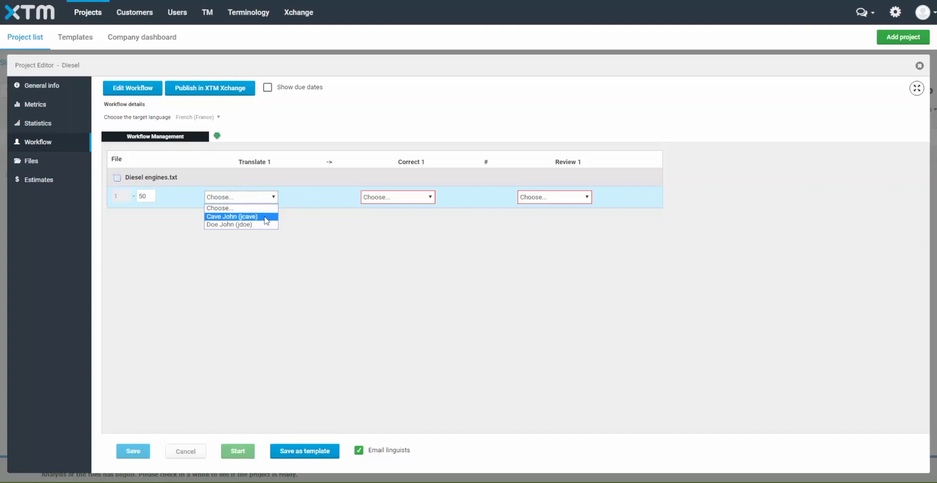
pyautogui.click(266, 218)
pyautogui.click(419, 199)
pyautogui.click(407, 223)
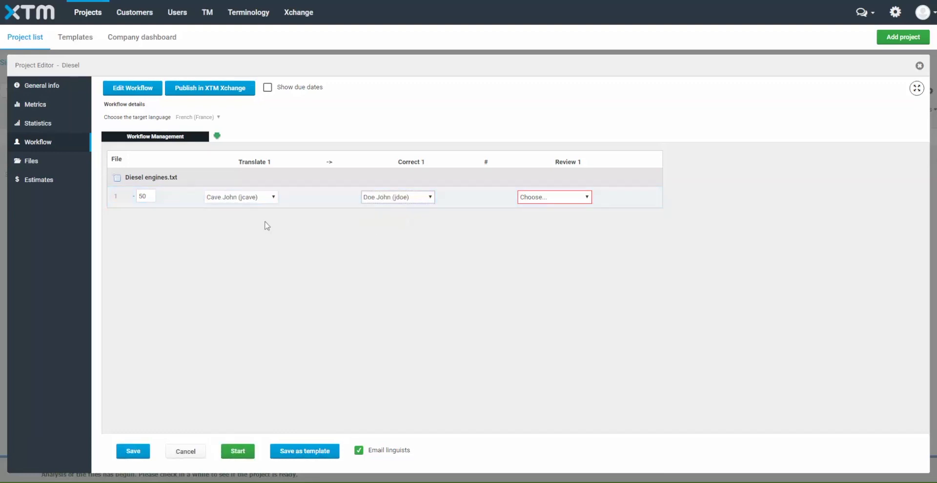
# Step: End the first range at 25, swap translator and corrector for range 26–50, and save
pyautogui.click(148, 197)
pyautogui.doubleClick(148, 196)
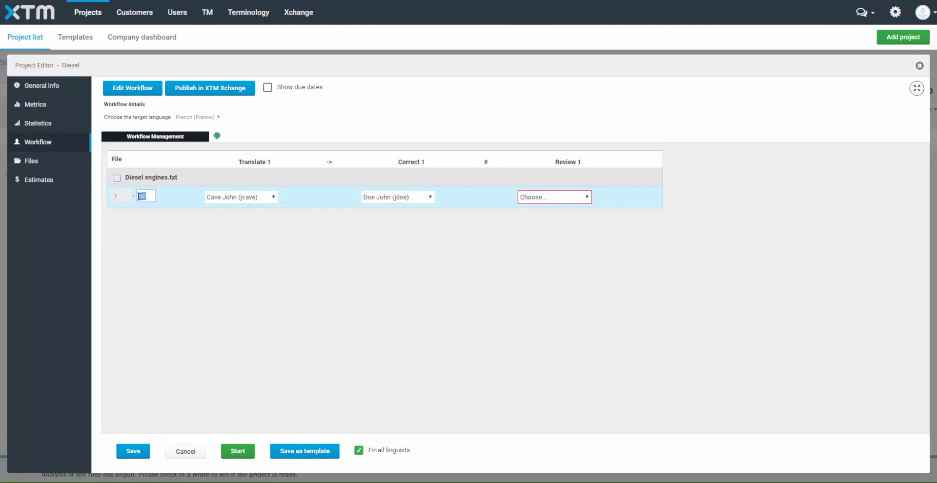
pyautogui.write('25')
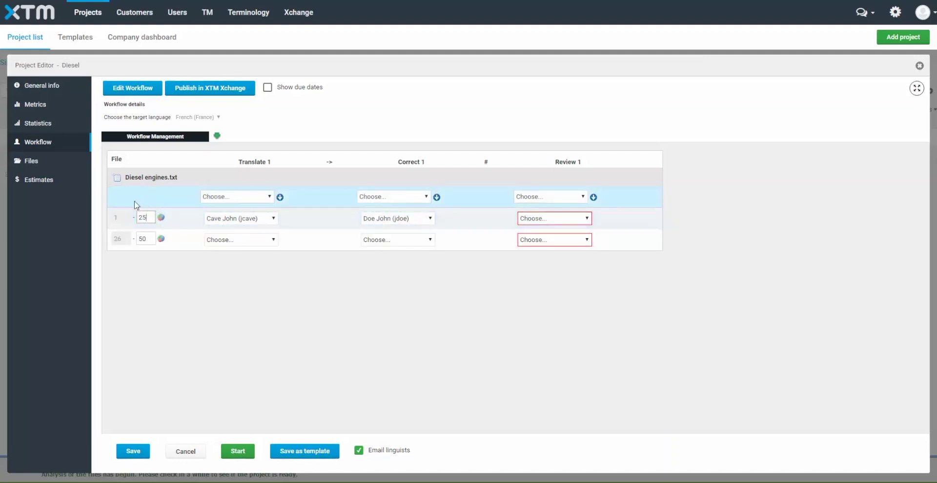
pyautogui.click(266, 241)
pyautogui.click(242, 267)
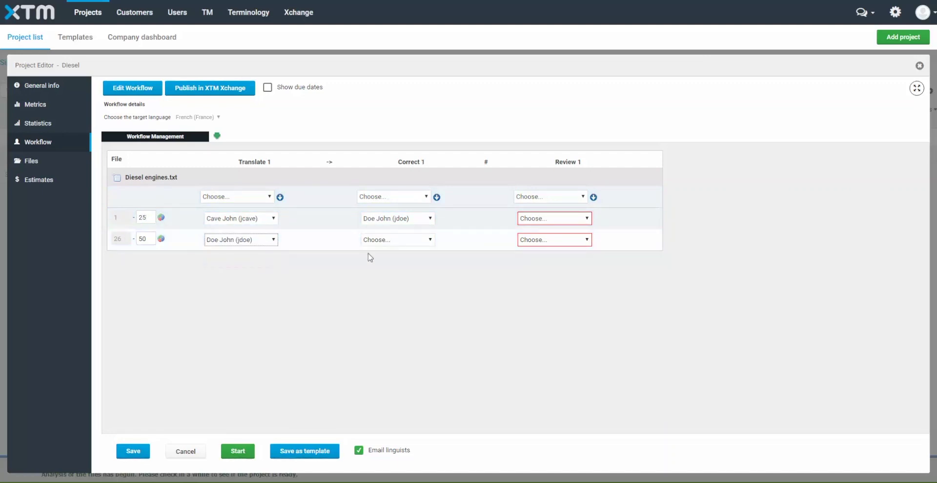
pyautogui.click(397, 241)
pyautogui.click(385, 260)
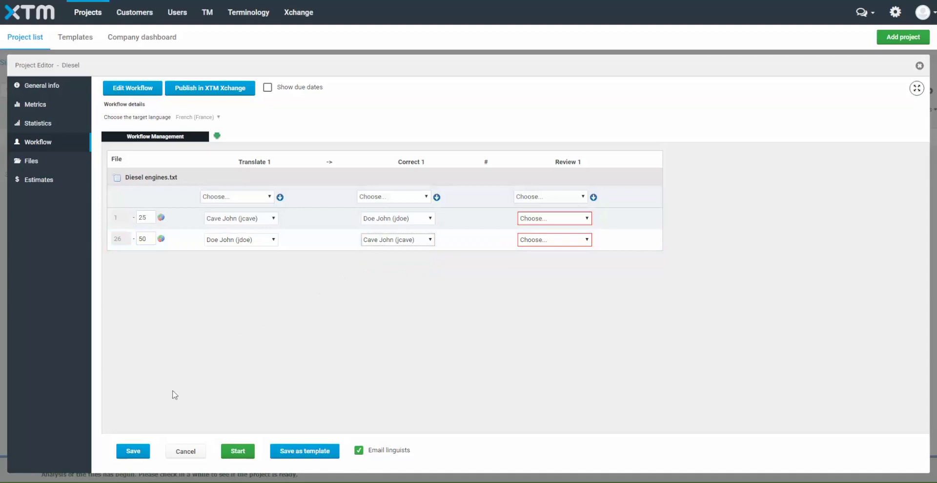
pyautogui.click(135, 453)
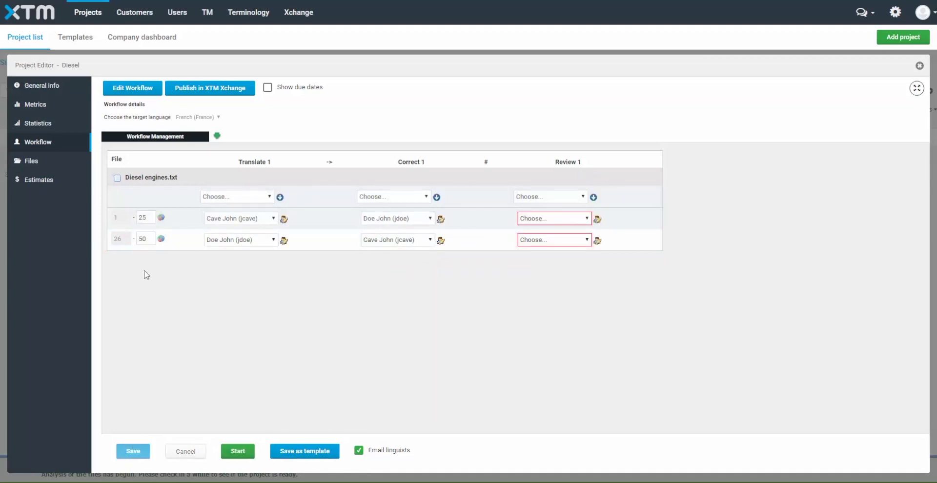
pyautogui.click(135, 93)
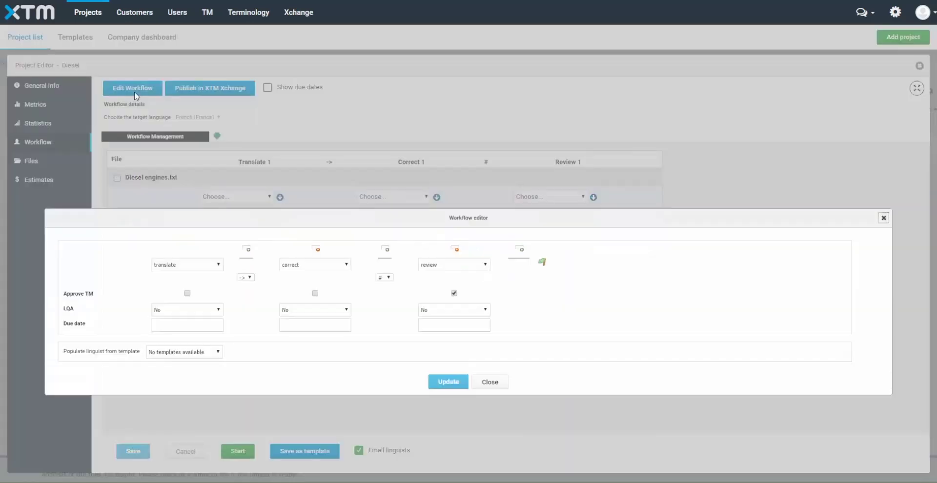
pyautogui.click(457, 249)
pyautogui.click(293, 322)
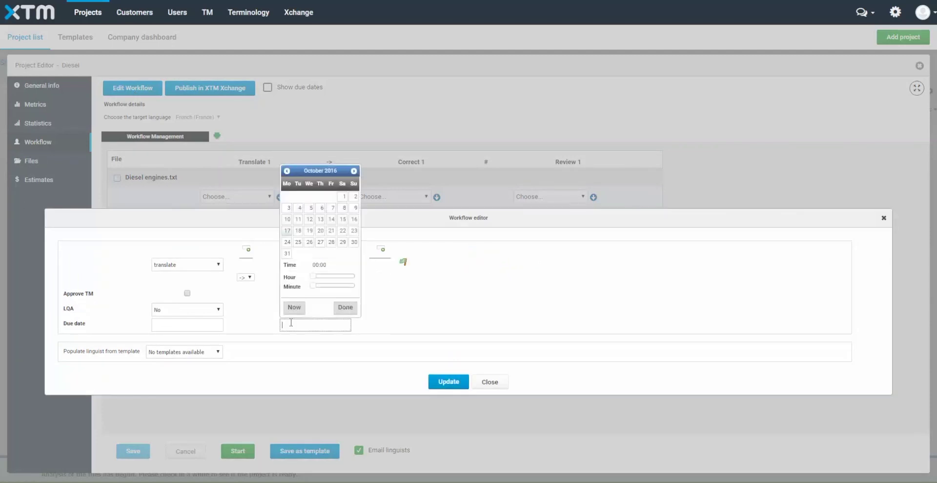
pyautogui.click(319, 222)
pyautogui.moveTo(314, 276); pyautogui.dragTo(331, 276)
pyautogui.click(345, 308)
# Step: Keep Translate and Correct linked sequentially, then apply and confirm the workflow update
pyautogui.click(247, 277)
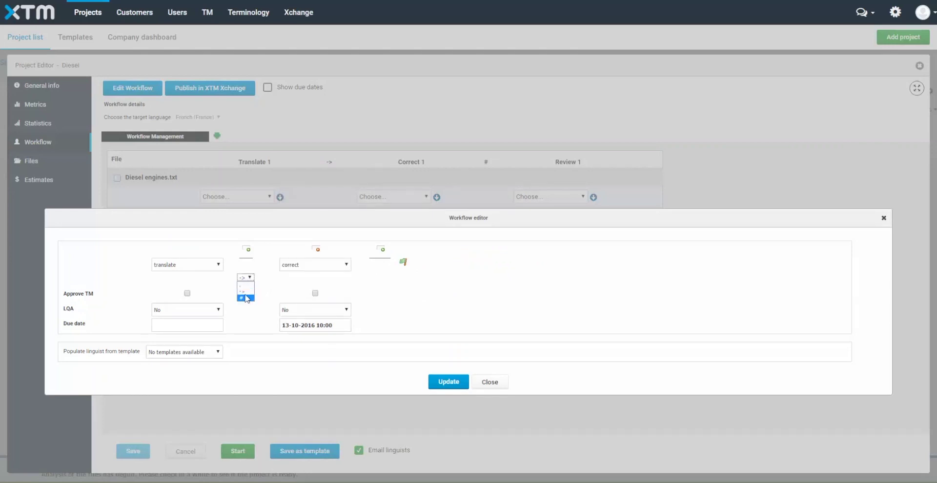
pyautogui.click(246, 292)
pyautogui.click(440, 382)
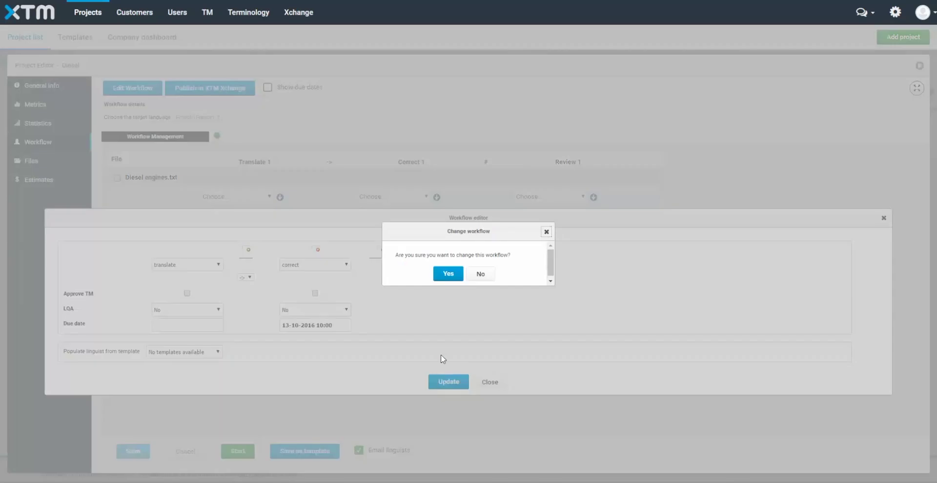
pyautogui.click(447, 276)
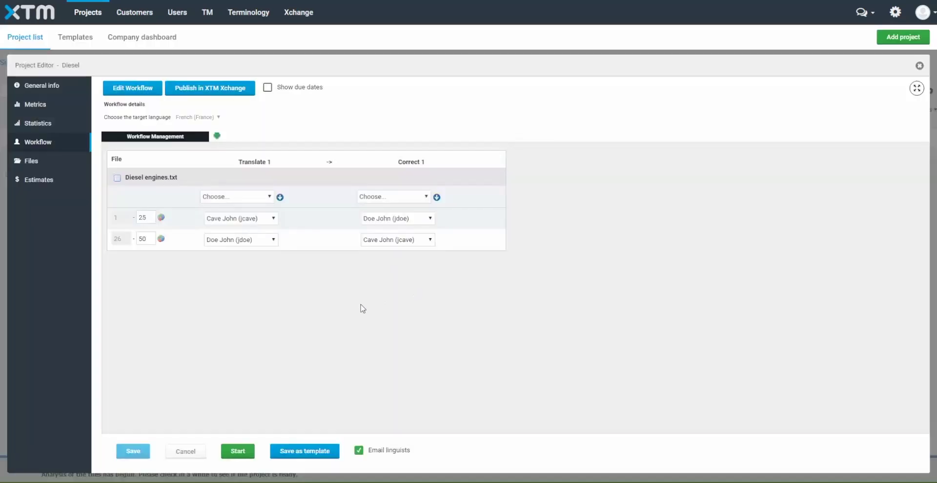
# Step: Start the project, finish Translate for both ranges, then send both ranges back from correction
pyautogui.click(237, 456)
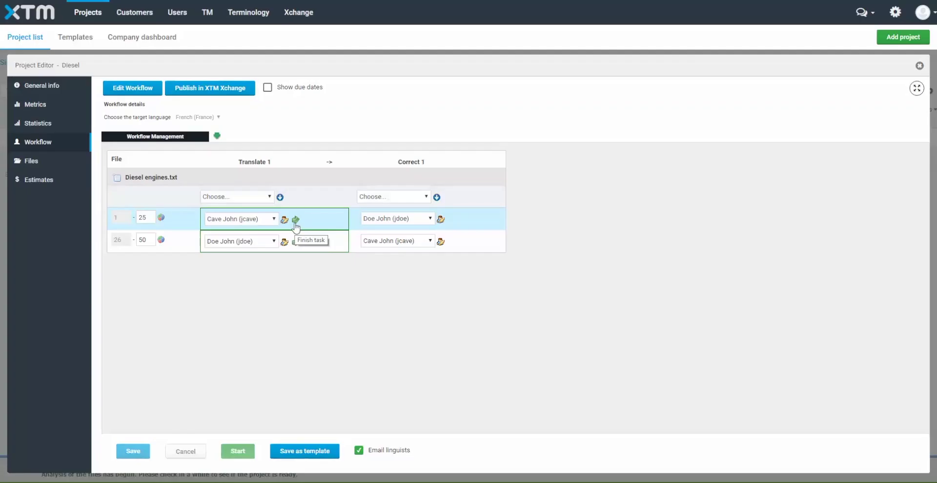
pyautogui.click(296, 220)
pyautogui.click(296, 242)
pyautogui.click(146, 453)
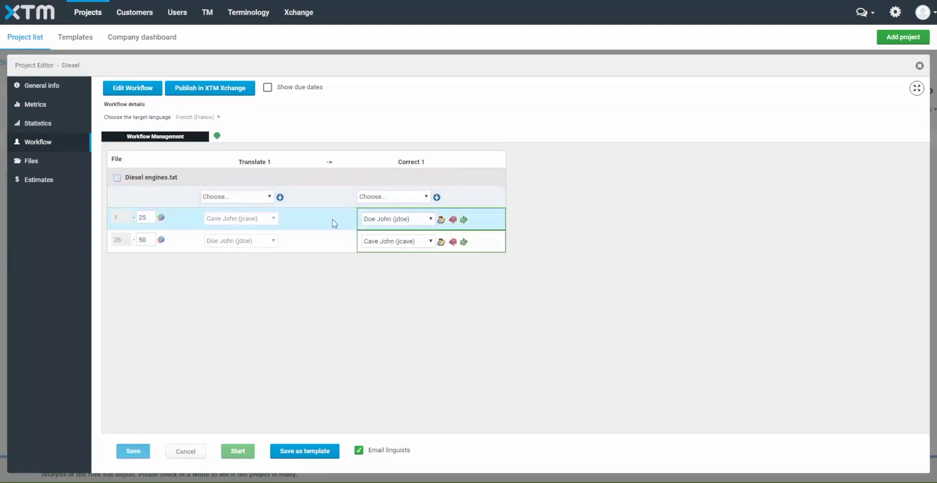
pyautogui.click(452, 220)
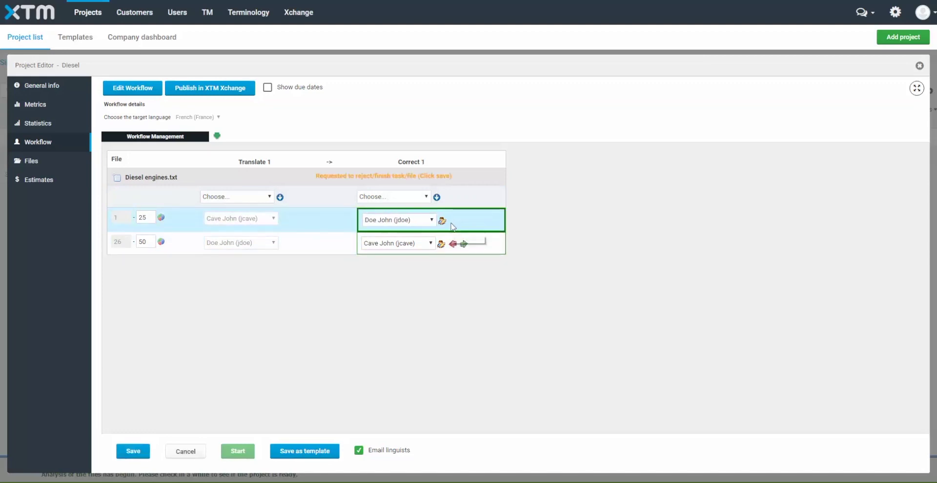
pyautogui.click(453, 244)
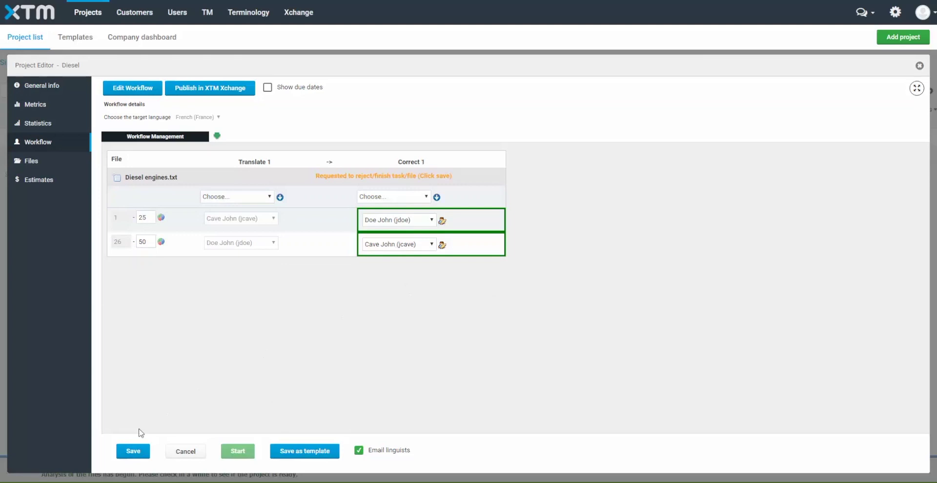
pyautogui.click(133, 451)
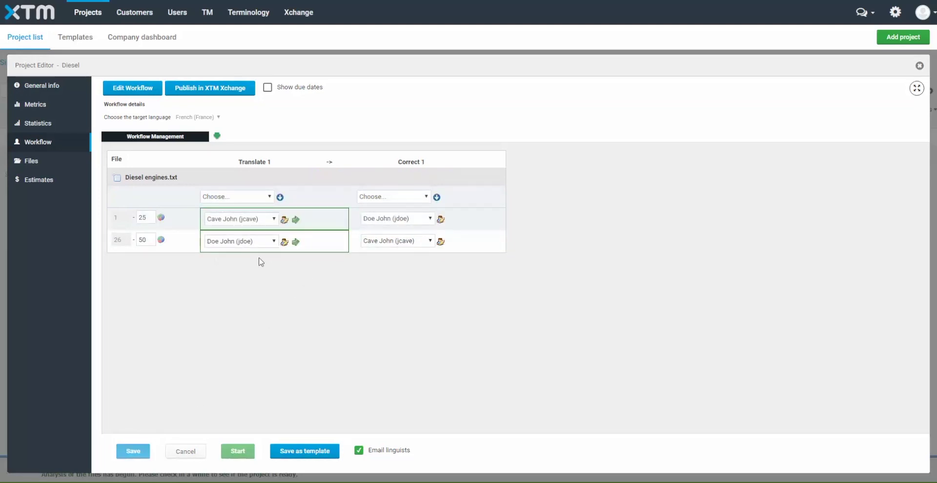
# Step: Finish Translate again, finish Correct for ranges 1–25 and 26–50, then view the files
pyautogui.click(295, 220)
pyautogui.click(296, 241)
pyautogui.click(132, 450)
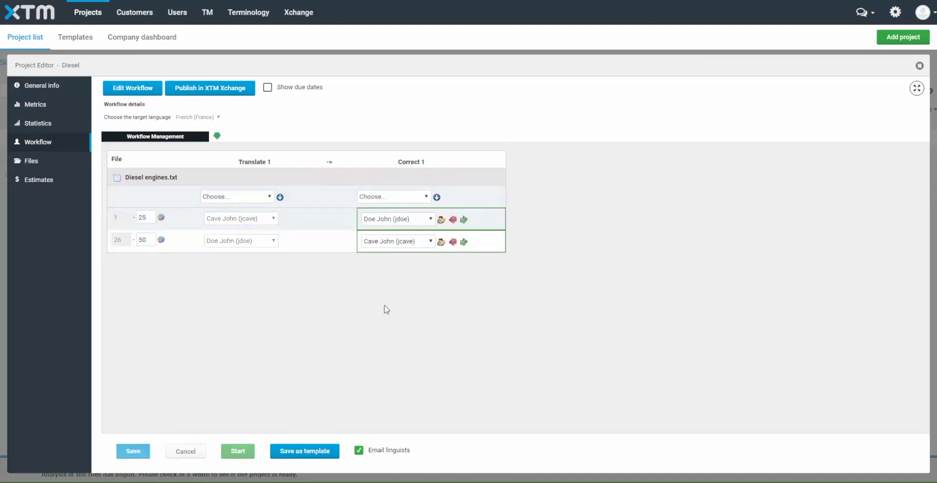
pyautogui.click(464, 219)
pyautogui.click(464, 242)
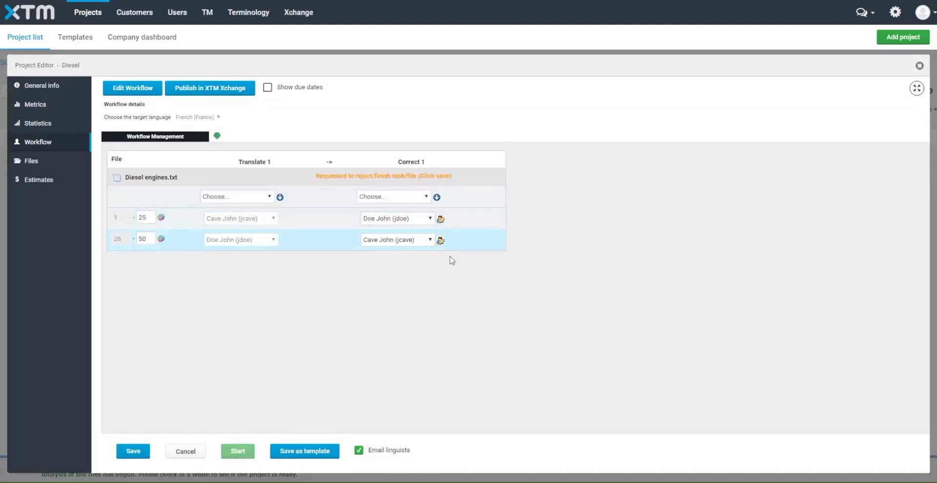
pyautogui.click(137, 447)
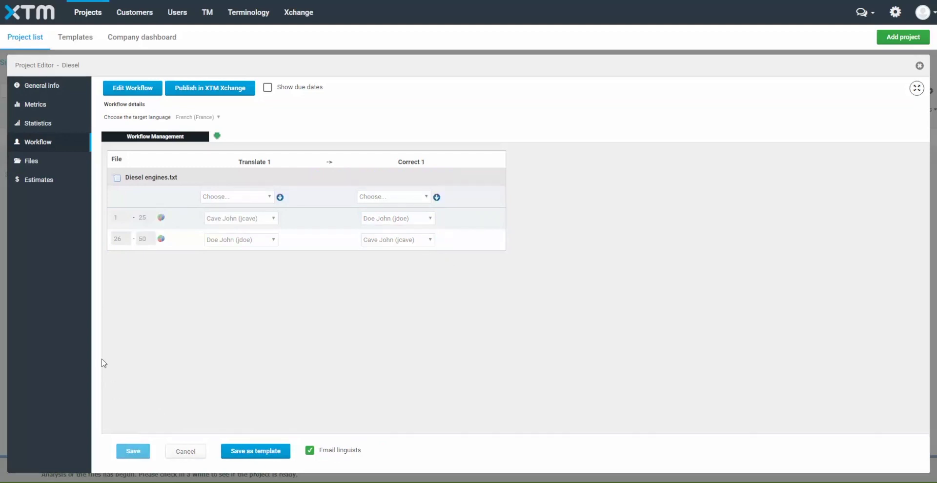
pyautogui.click(34, 161)
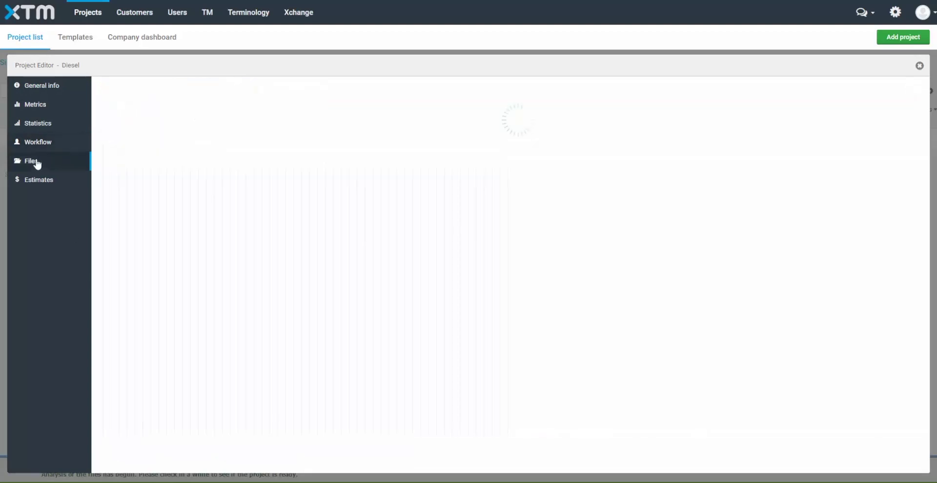